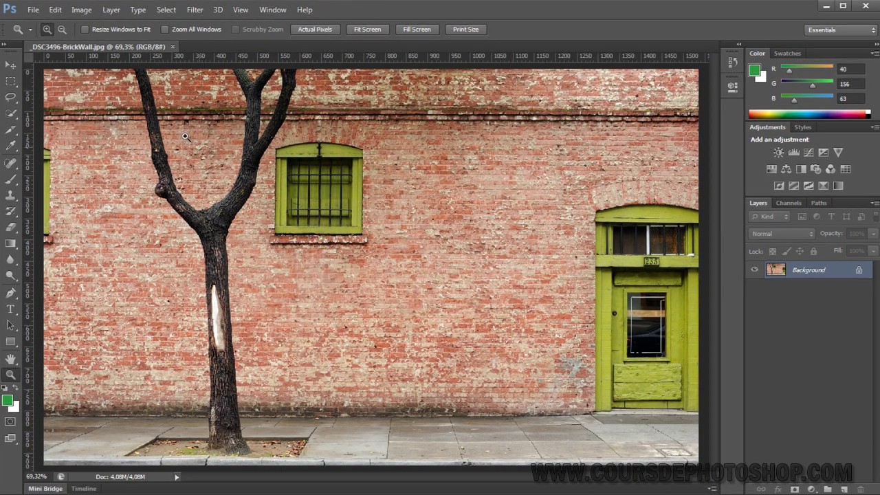
Step: Select the Move tool in the Tools panel for the brick wall photo
{"action": "left_click", "coordinate": [11, 65]}
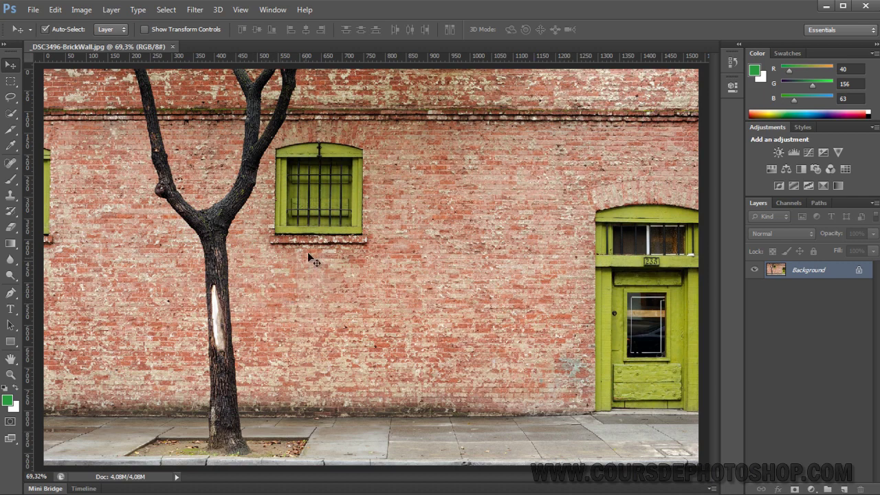
Step: View the brick wall photo at 100% Actual Pixels with Ctrl+1 and pan around it
{"action": "key", "text": "ctrl+1"}
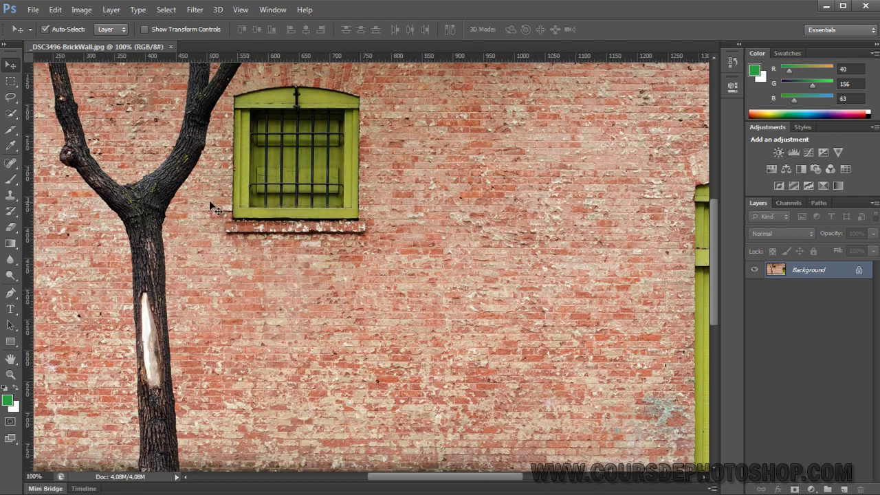
{"action": "mouse_move", "coordinate": [395, 477]}
{"action": "left_mouse_down"}
{"action": "mouse_move", "coordinate": [466, 489]}
{"action": "mouse_move", "coordinate": [422, 484]}
{"action": "left_mouse_up"}
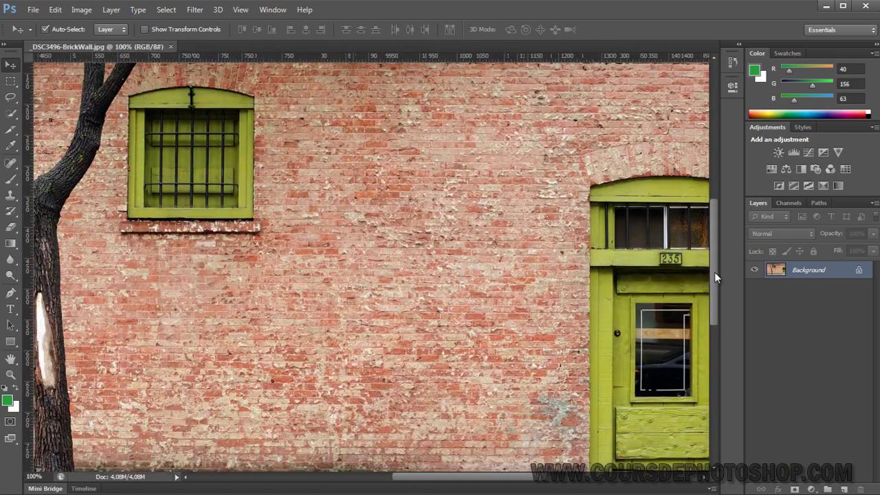
{"action": "left_click_drag", "start_coordinate": [714, 277], "coordinate": [753, 184]}
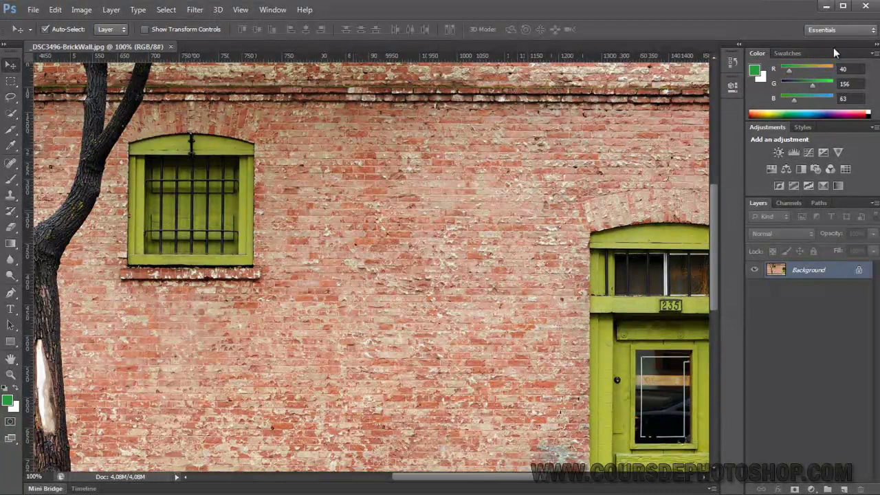
Step: Collapse the panel dock to icons and pan right until the whole left tree shows
{"action": "left_click", "coordinate": [875, 44]}
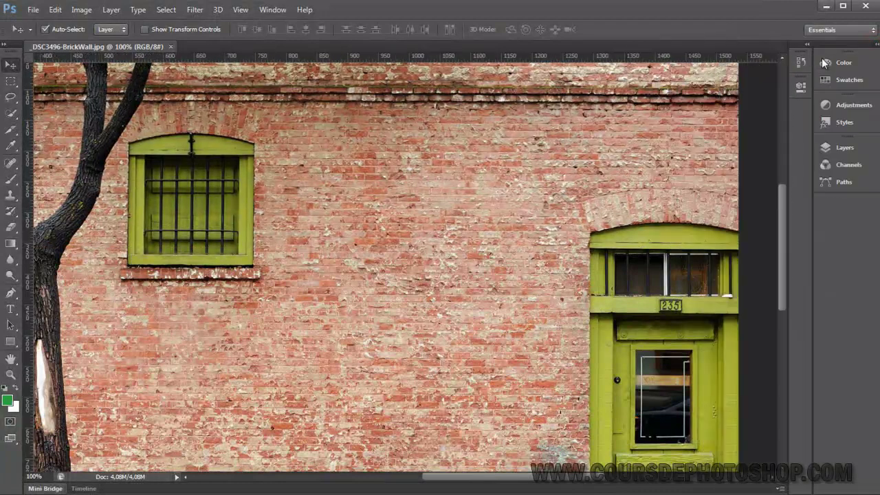
{"action": "left_click_drag", "start_coordinate": [422, 212], "coordinate": [535, 220]}
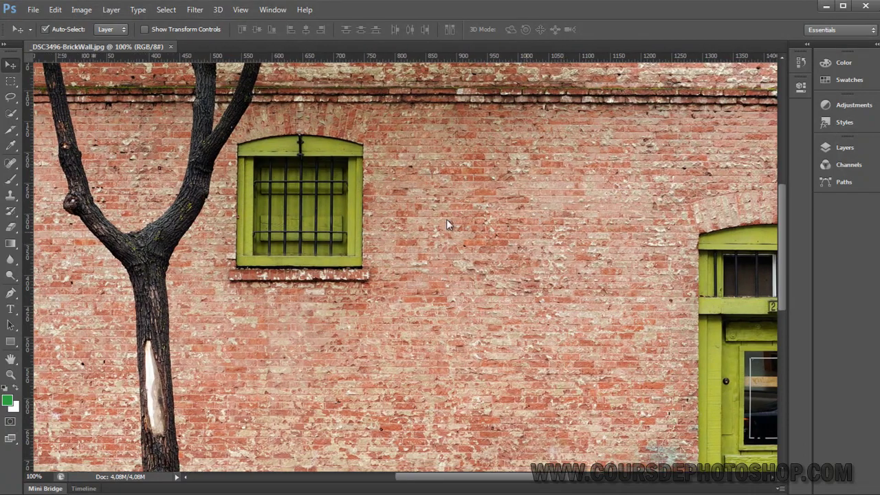
Step: Go back to Standard Screen Mode and re-expand the Color, Adjustments and Layers panel dock
{"action": "left_click", "coordinate": [13, 444]}
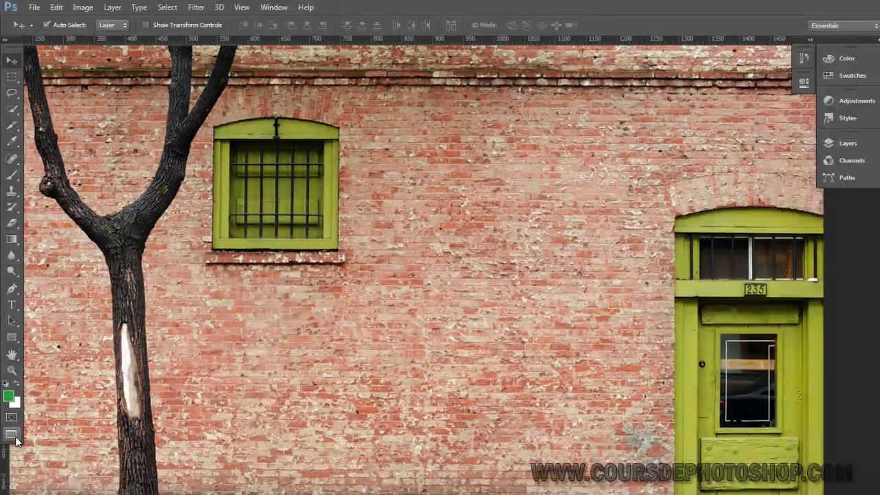
{"action": "right_click", "coordinate": [14, 435]}
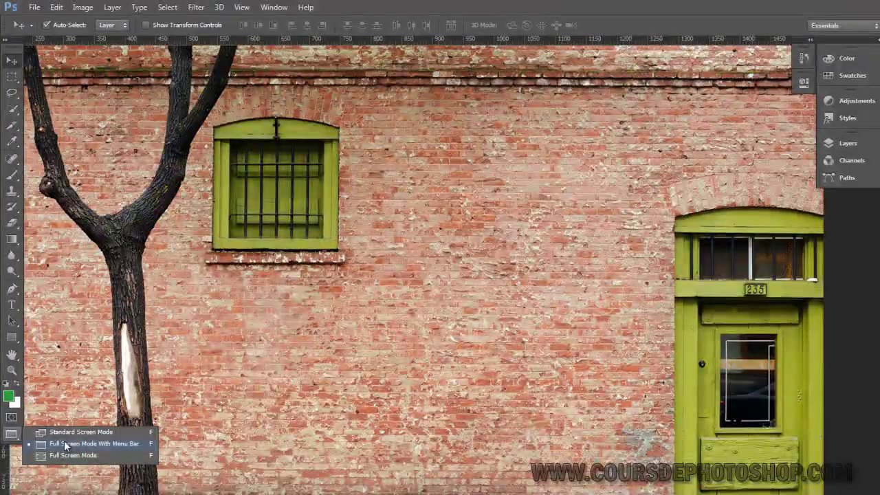
{"action": "left_click", "coordinate": [38, 433]}
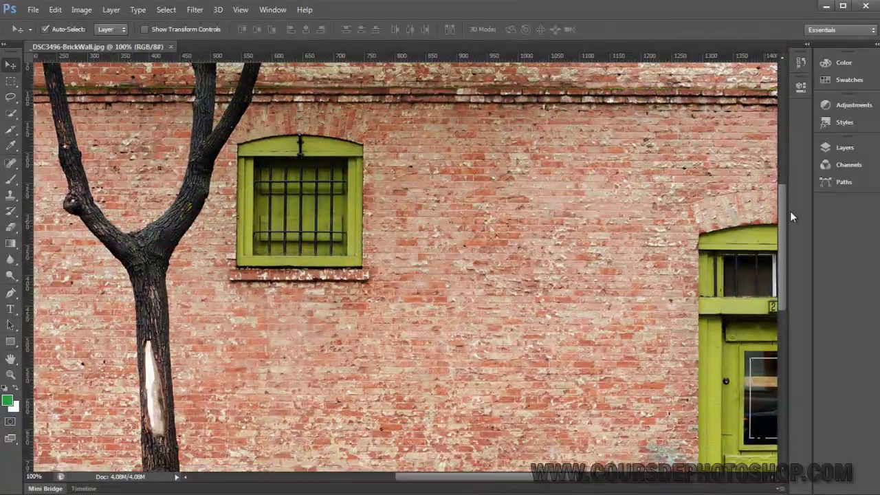
{"action": "left_click", "coordinate": [875, 46]}
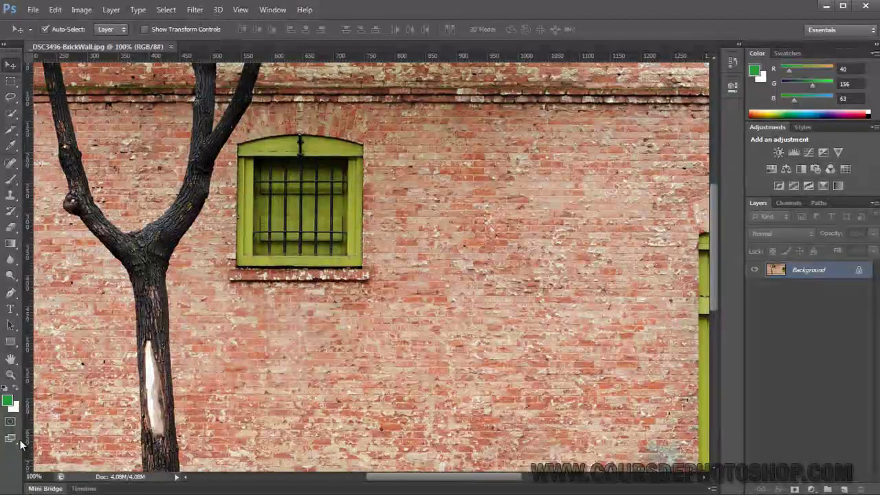
Step: Choose Full Screen Mode With Menu Bar from the Screen Mode list
{"action": "left_click", "coordinate": [17, 442]}
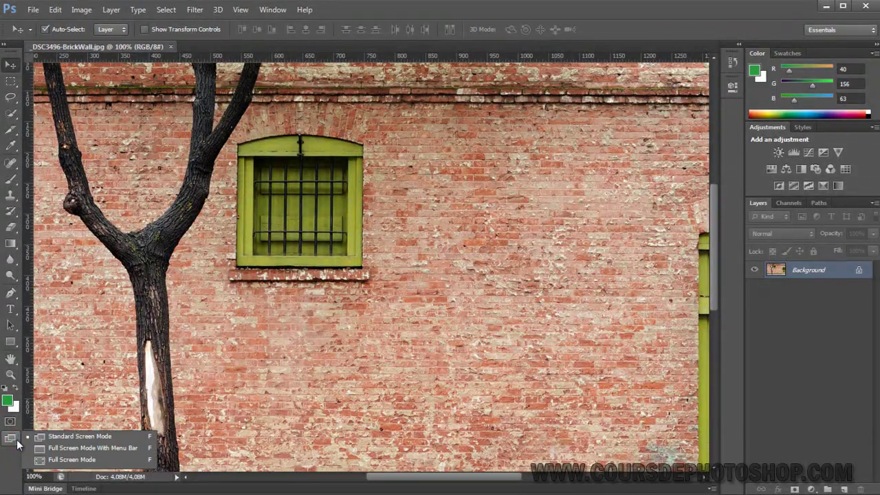
{"action": "left_click", "coordinate": [80, 448]}
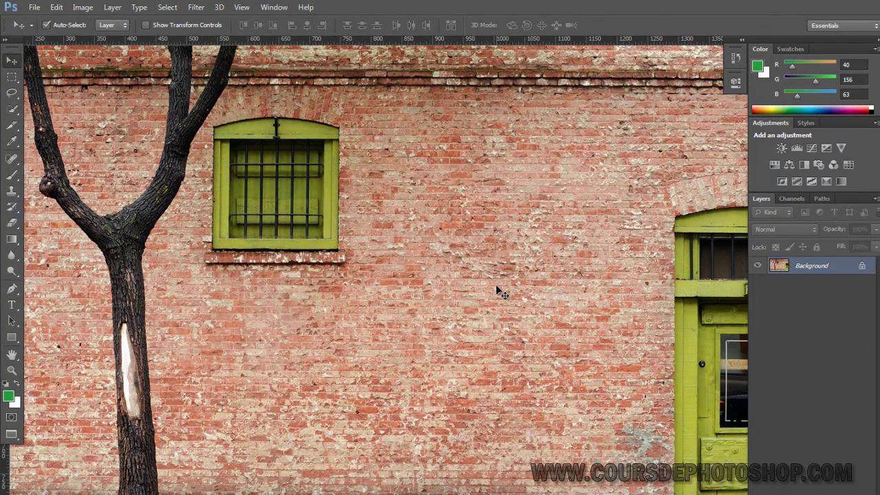
Step: Hide the panels with Shift+Tab and pan the wall right to reveal green door 235
{"action": "key", "text": "shift+Tab"}
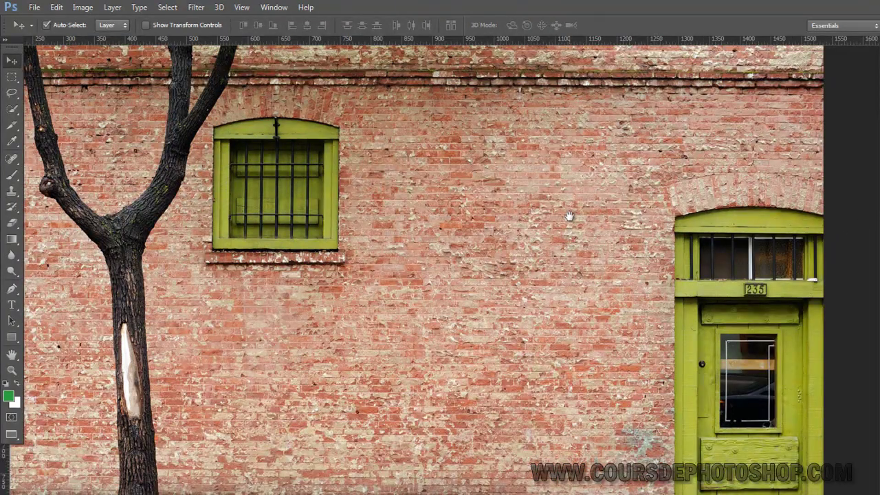
{"action": "left_click_drag", "start_coordinate": [569, 216], "coordinate": [594, 216]}
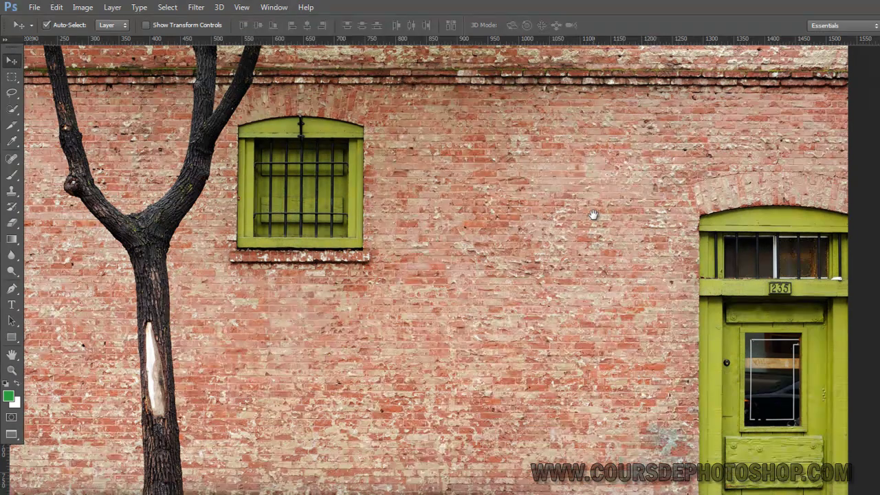
{"action": "left_click_drag", "start_coordinate": [594, 215], "coordinate": [636, 220]}
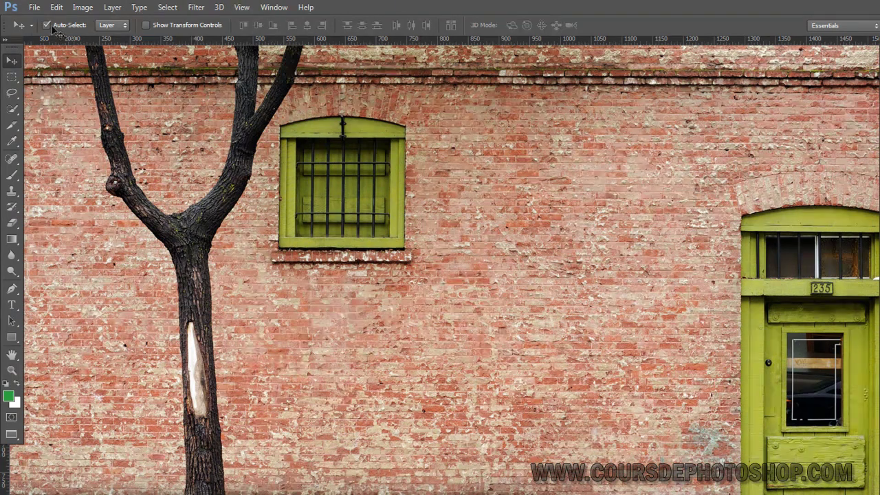
Step: Switch to Full Screen Mode and accept the Full Screen explanatory message
{"action": "right_click", "coordinate": [13, 438]}
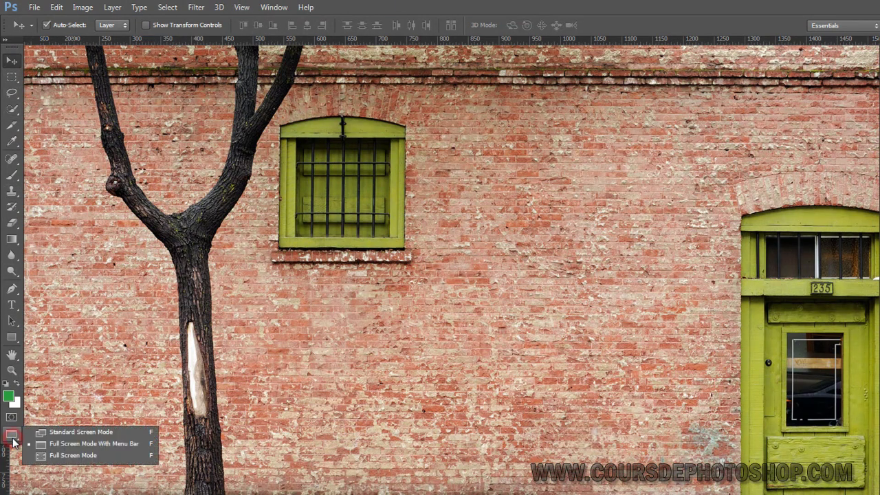
{"action": "left_click", "coordinate": [73, 455]}
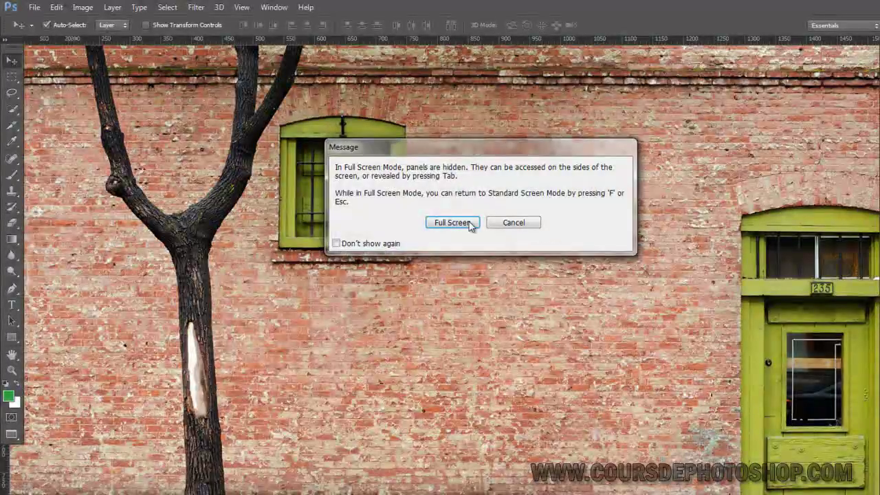
{"action": "left_click", "coordinate": [470, 224]}
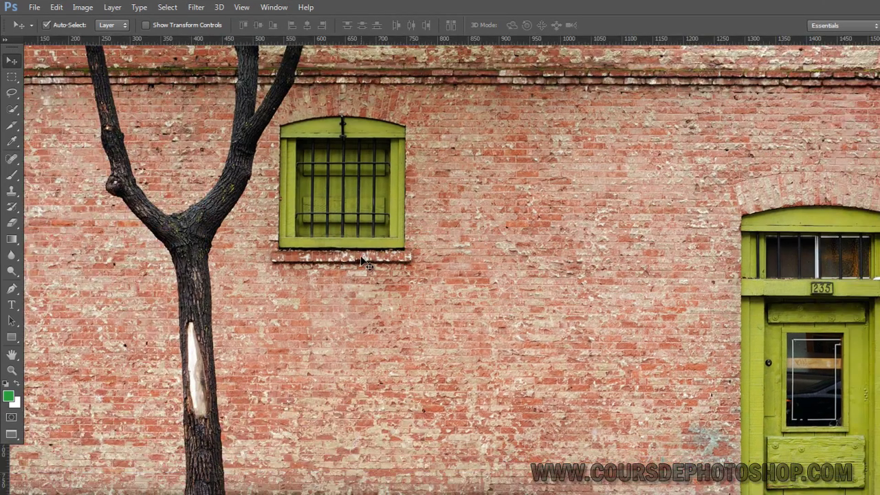
Step: Cycle back to Standard Screen Mode with F and restore the Color, Adjustments and Layers panels
{"action": "key", "text": "f"}
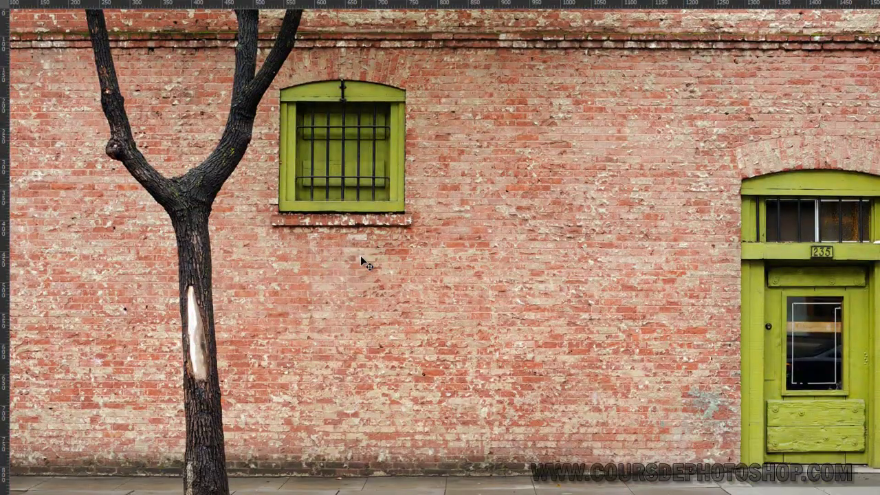
{"action": "key", "text": "f"}
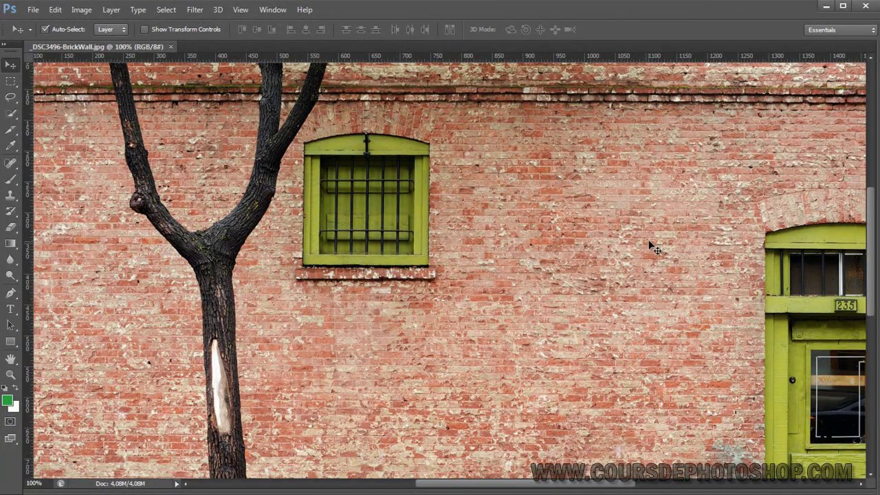
{"action": "key", "text": "Tab"}
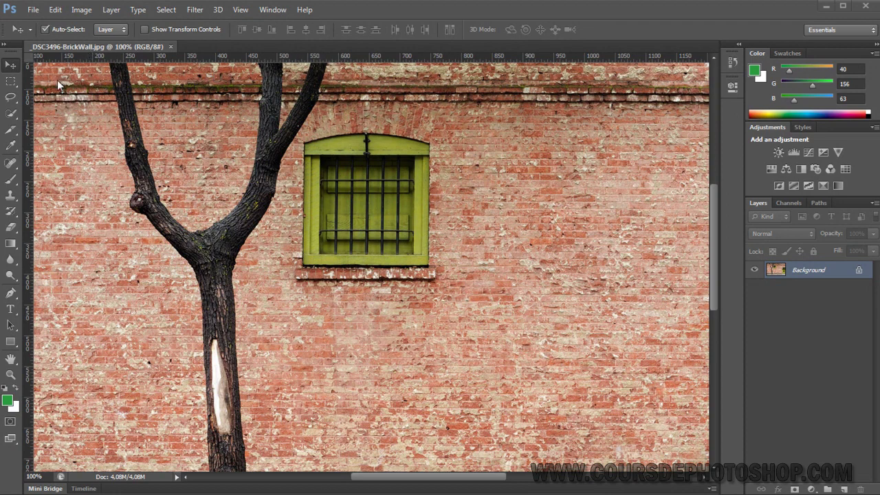
Step: Uncheck Rulers in the View menu to hide them around the photo
{"action": "left_click", "coordinate": [245, 12]}
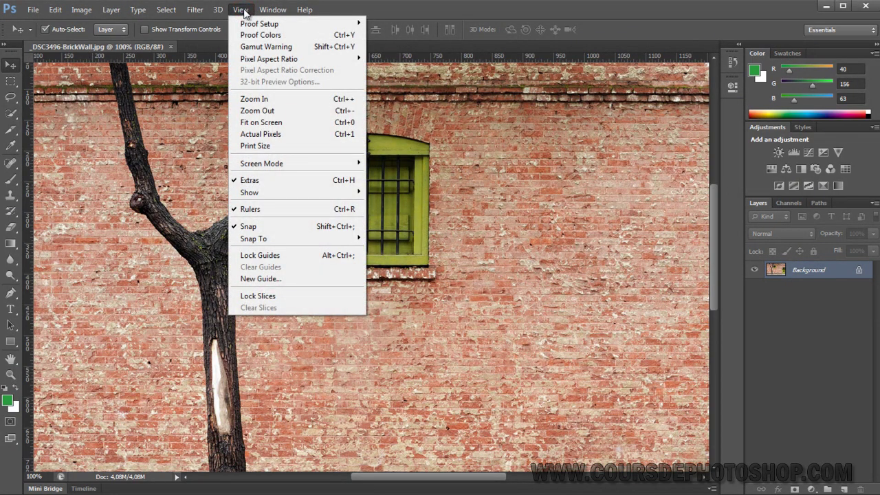
{"action": "left_click", "coordinate": [255, 208]}
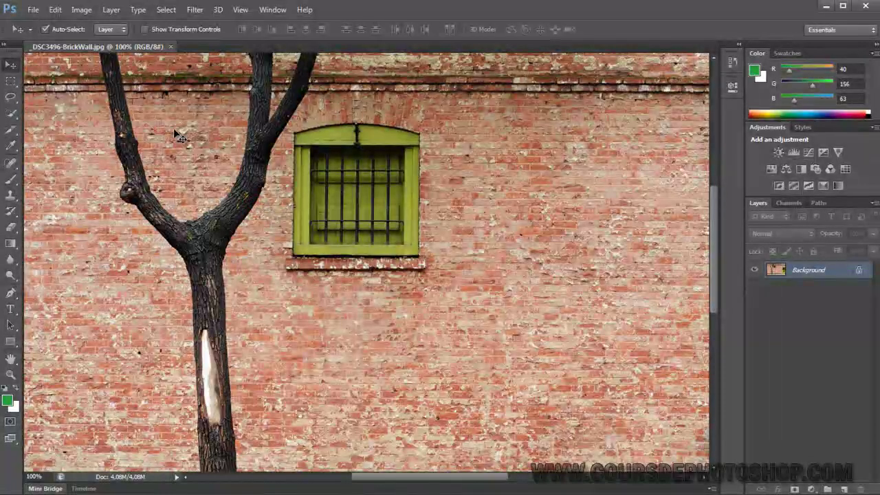
{"action": "key", "text": "f"}
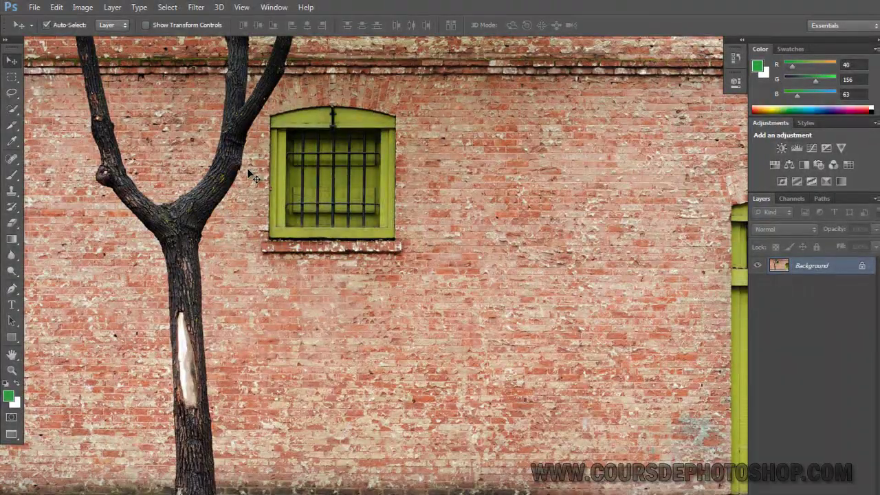
{"action": "key", "text": "f"}
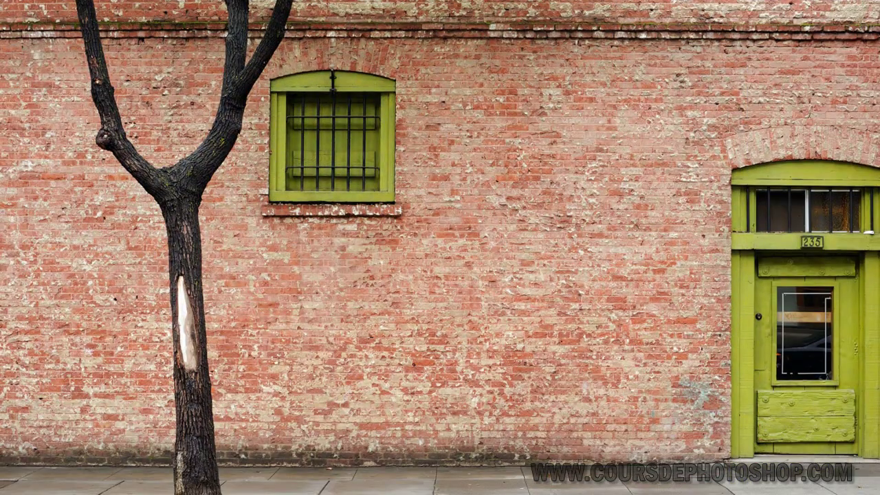
{"action": "key", "text": "space"}
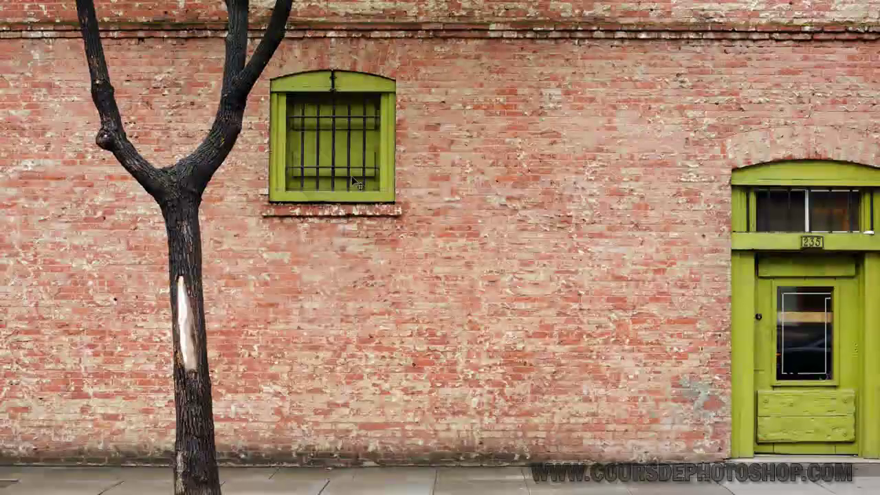
{"action": "left_click_drag", "start_coordinate": [379, 140], "coordinate": [356, 171]}
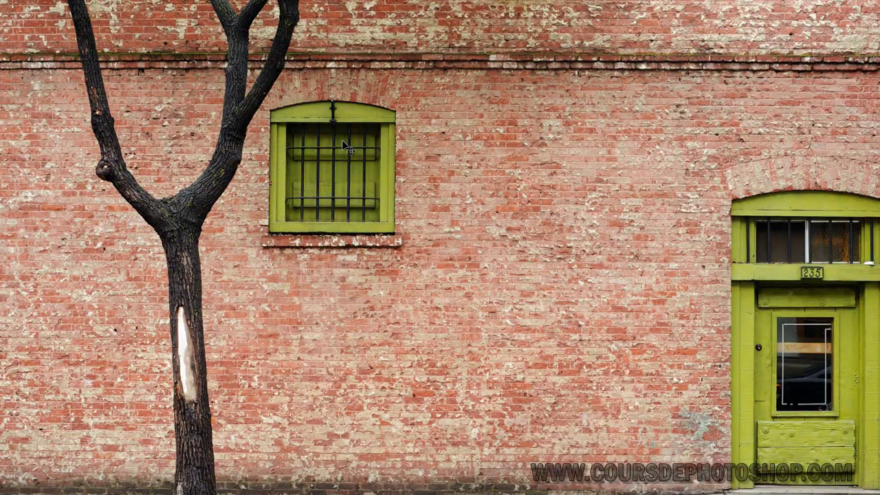
{"action": "key", "text": "f"}
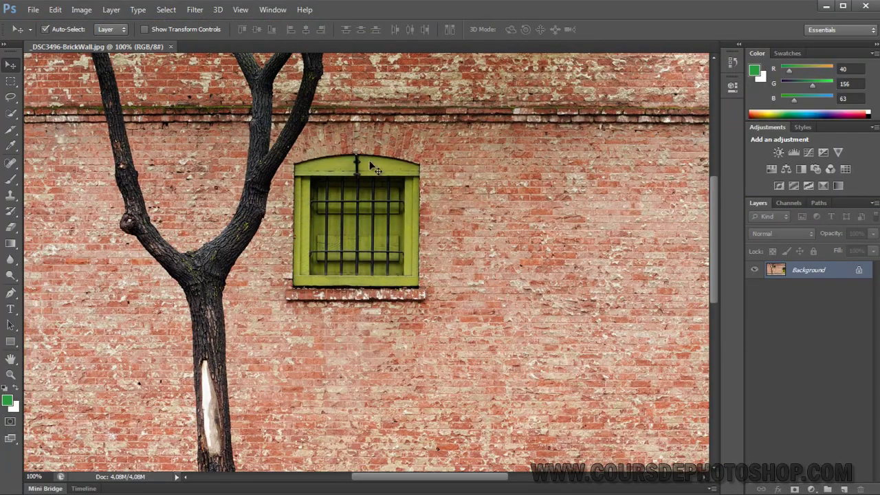